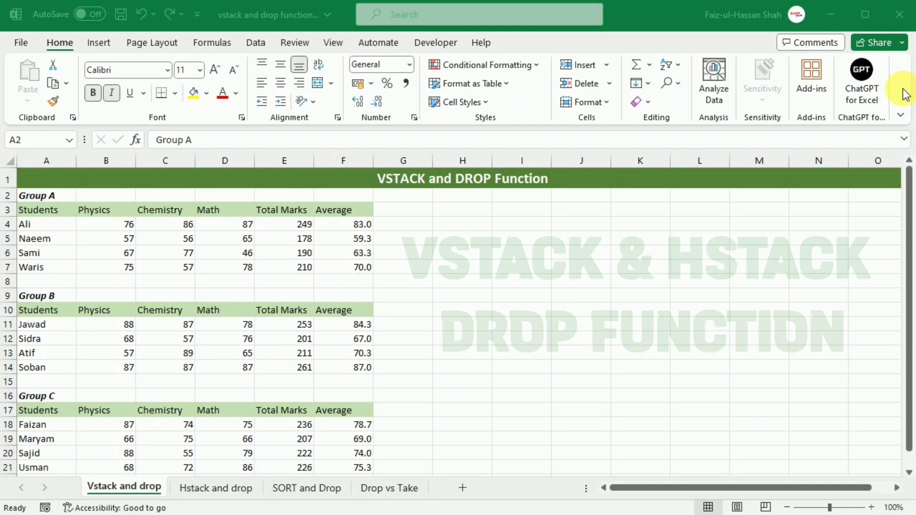
Step: In H3, enter =VSTACK(A3:F7,A11:F14,A18:F21) to stack Groups A, B and C into one table
left_click(899, 97)
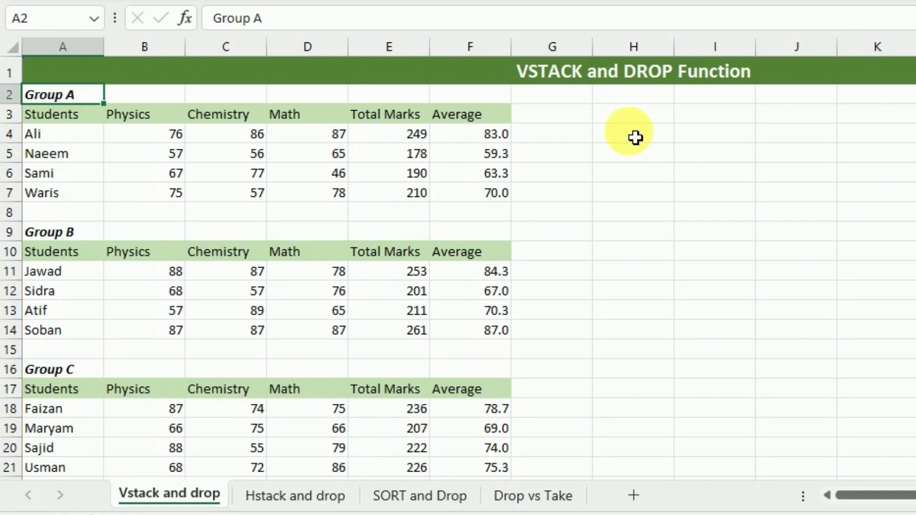
left_click(636, 117)
type("=vs")
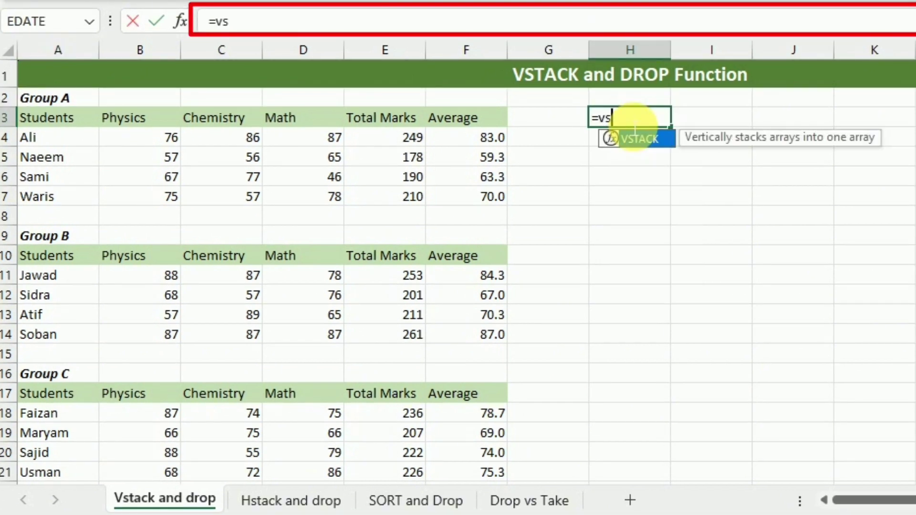
type("tack(")
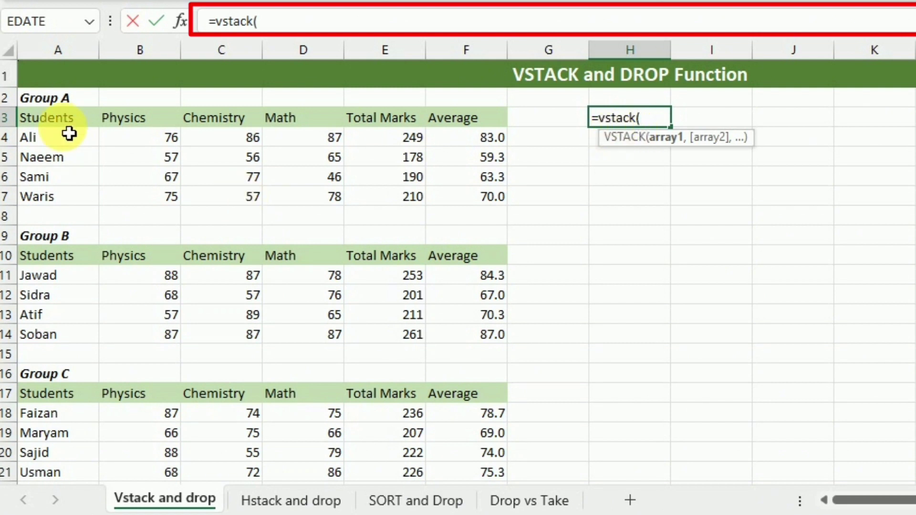
left_click_drag(48, 118, 451, 200)
type(",")
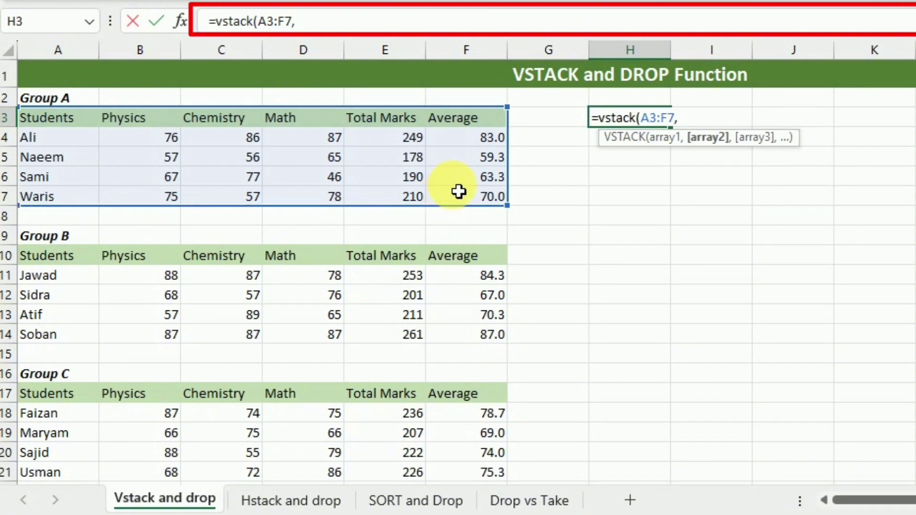
left_click_drag(74, 283, 503, 351)
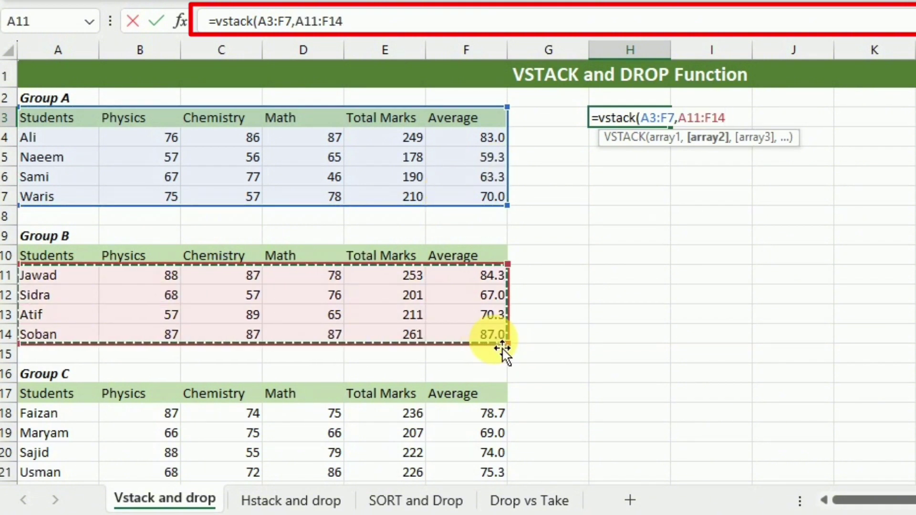
type(",")
left_click_drag(77, 422, 468, 473)
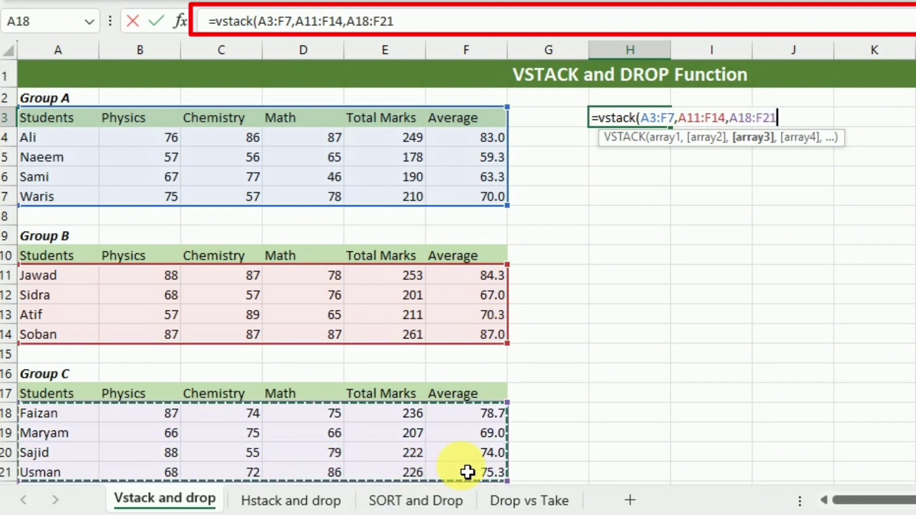
type(")")
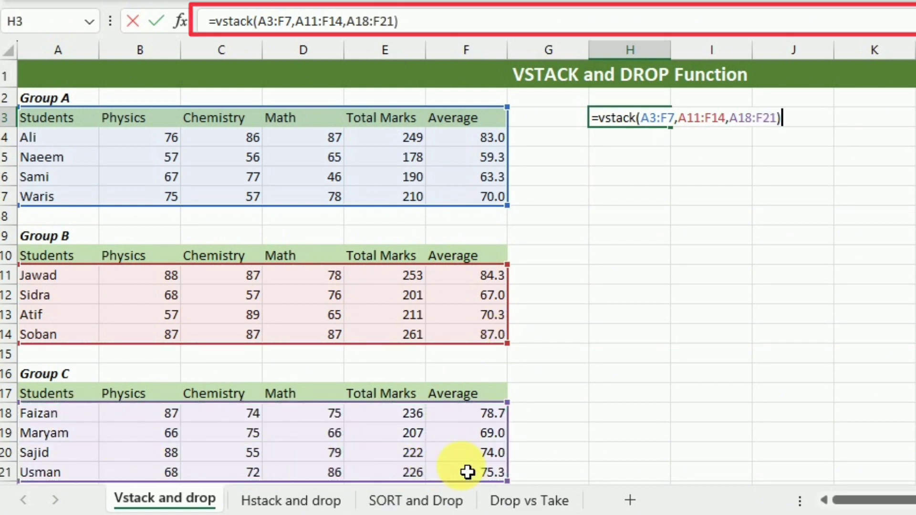
key("Return")
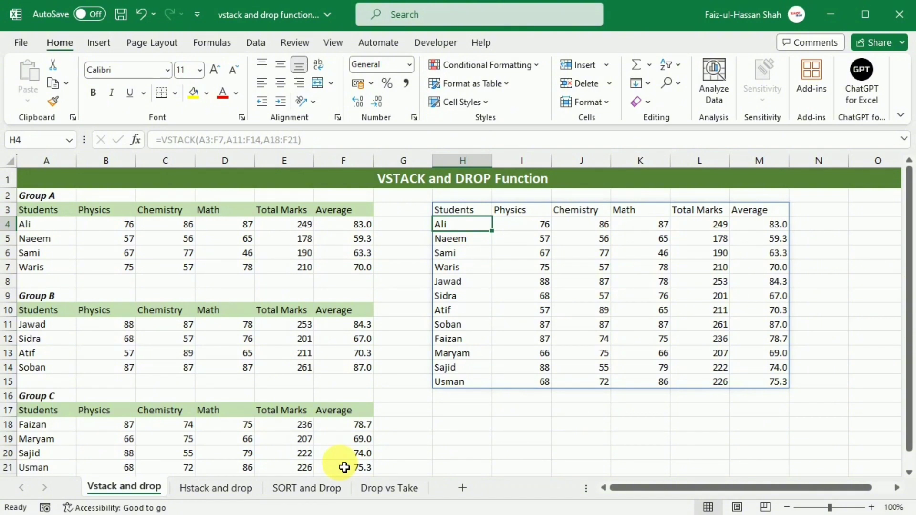
Step: Wrap the H3 VSTACK formula in DROP, leaving rows empty and giving -2 for columns
left_click(470, 209)
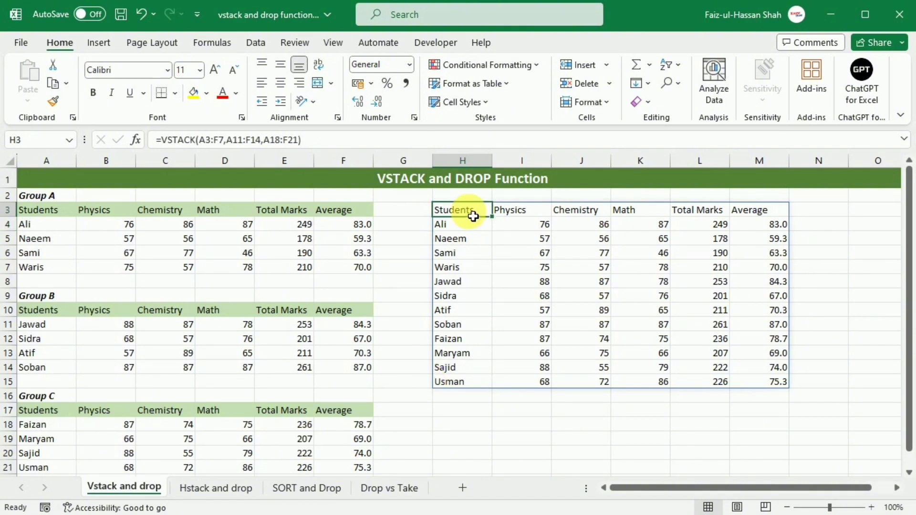
left_click(162, 139)
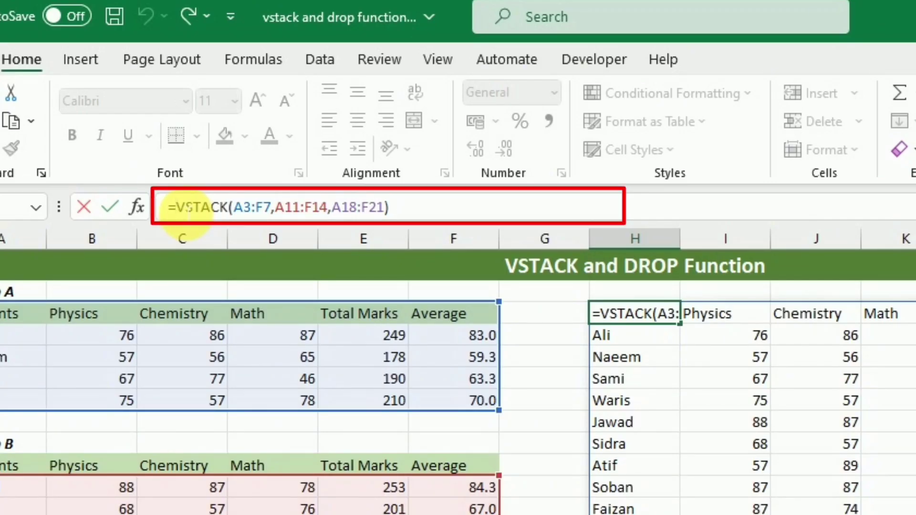
type("drop")
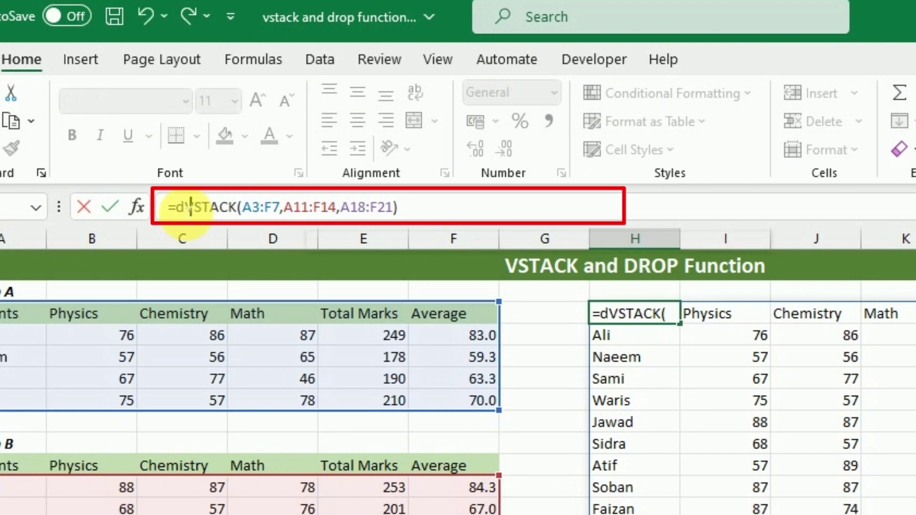
type("(")
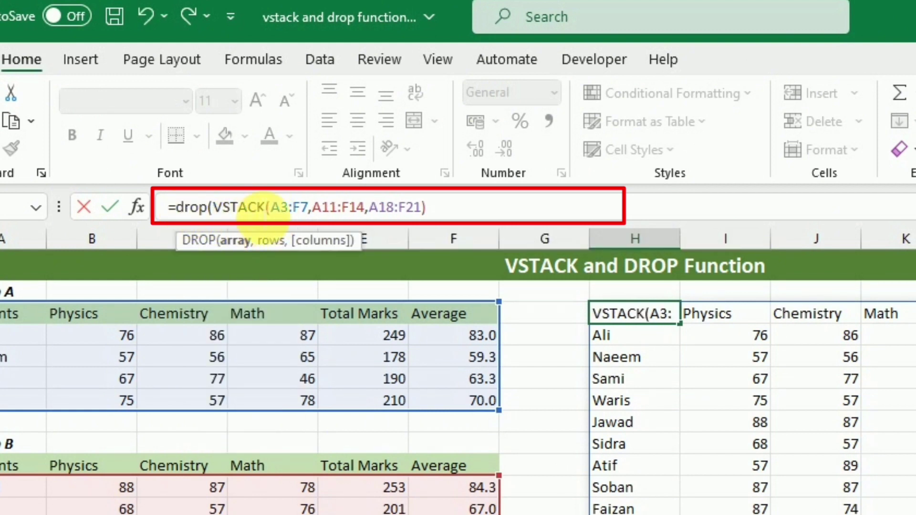
left_click(436, 210)
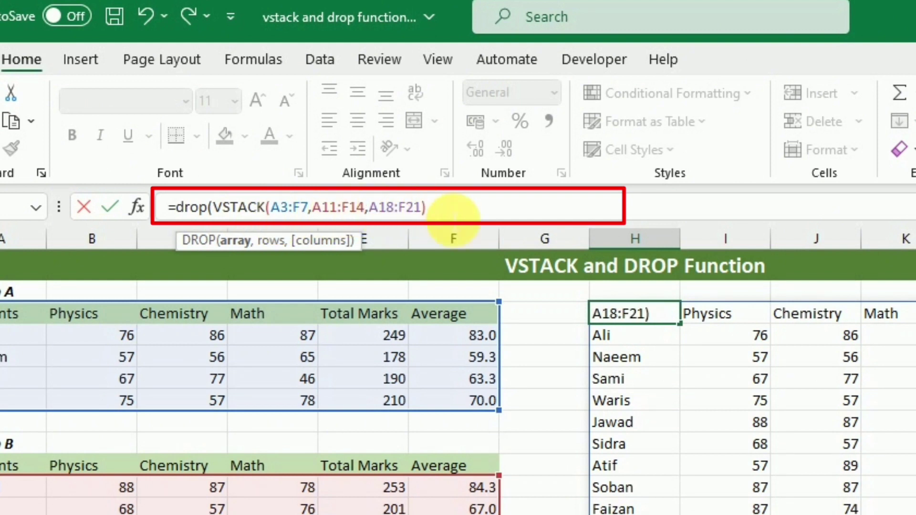
type(",")
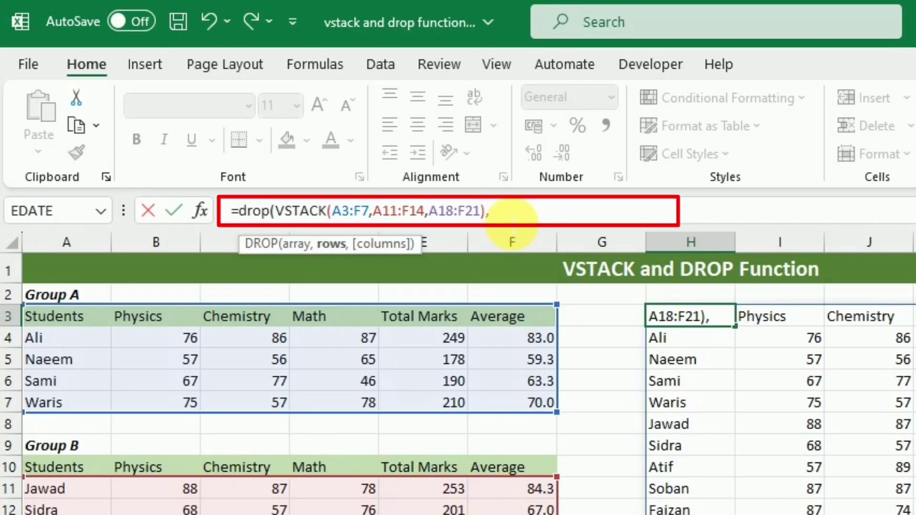
type(",")
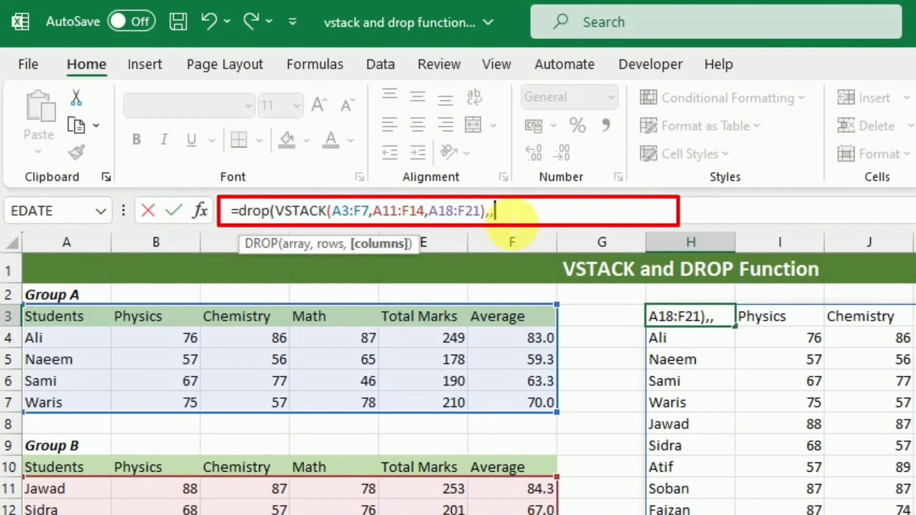
type("-2")
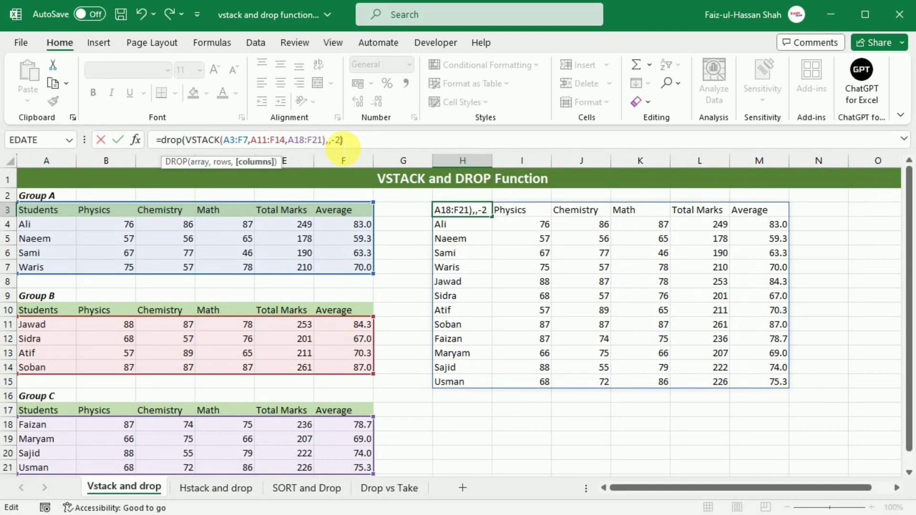
Step: Commit the DROP formula so the Total Marks and Average columns disappear
key("Return")
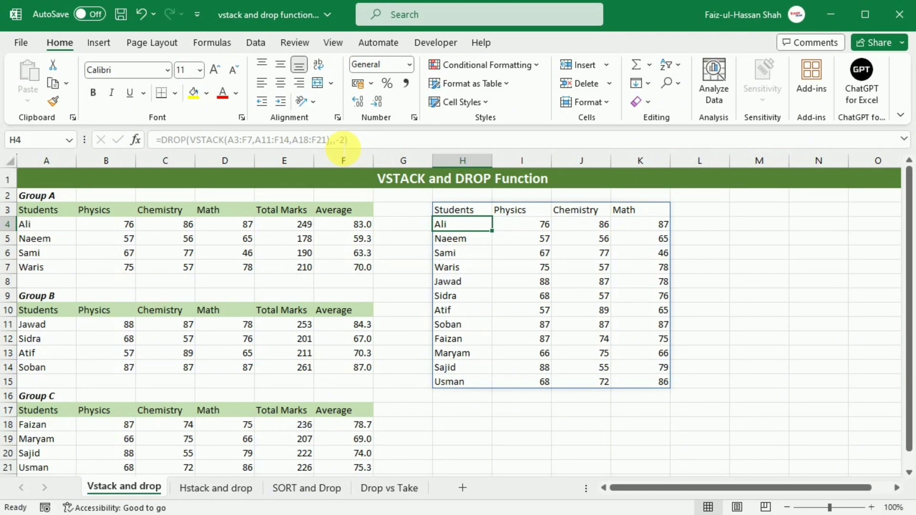
Step: Switch to the 'Hstack and drop' sheet with Ctrl+Page Down
key("ctrl+Page_Down")
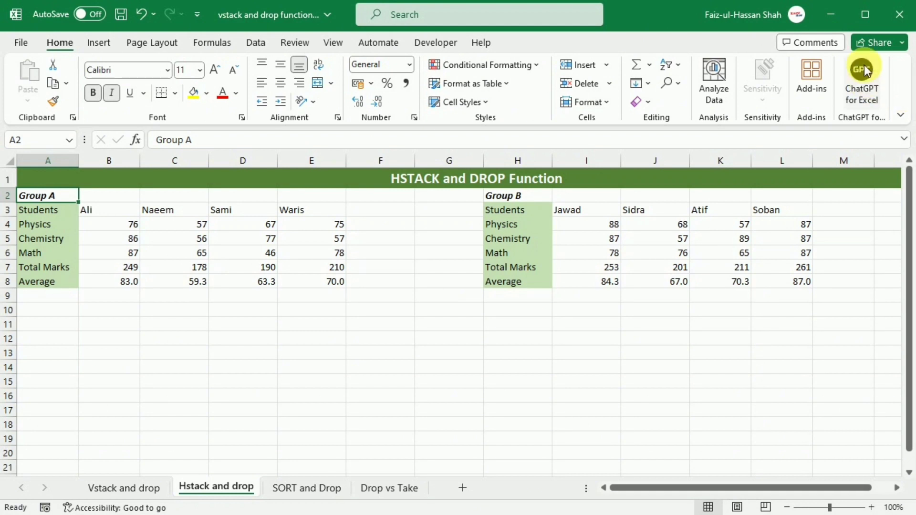
Step: In C12, enter =HSTACK(A3:E8,I3:L8) to place Group A and Group B side by side
left_click(179, 339)
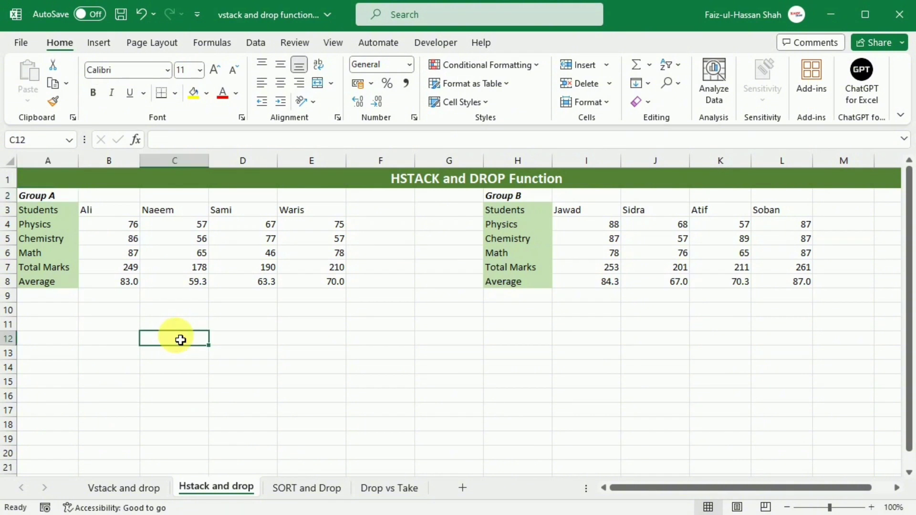
type("=hstack")
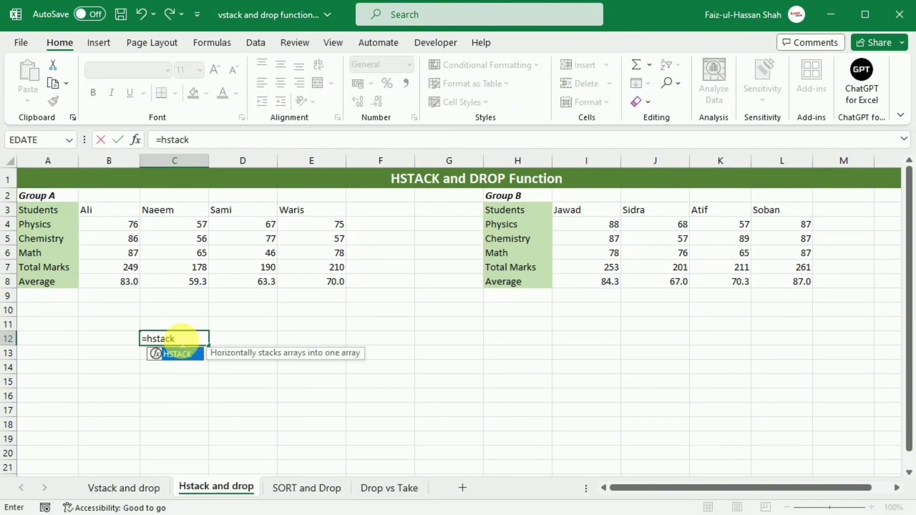
type("(")
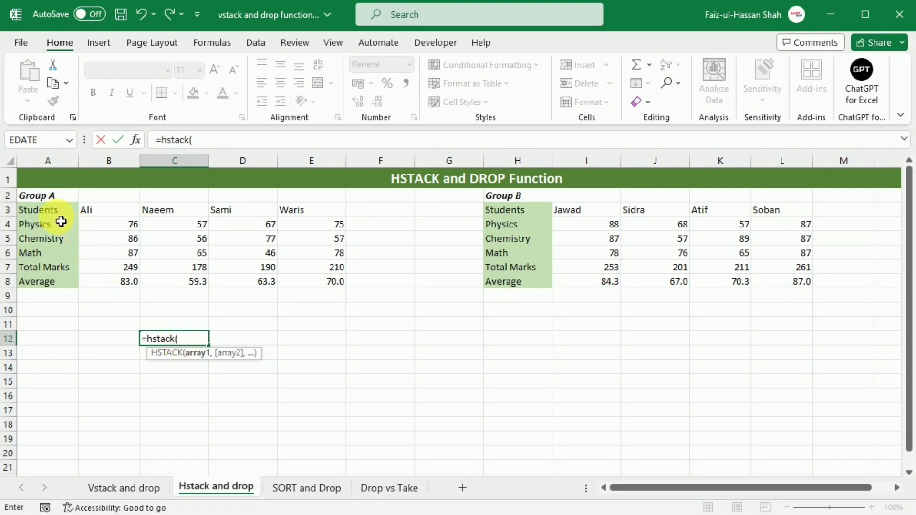
left_click_drag(59, 211, 156, 257)
left_click_drag(308, 287, 333, 291)
type(",")
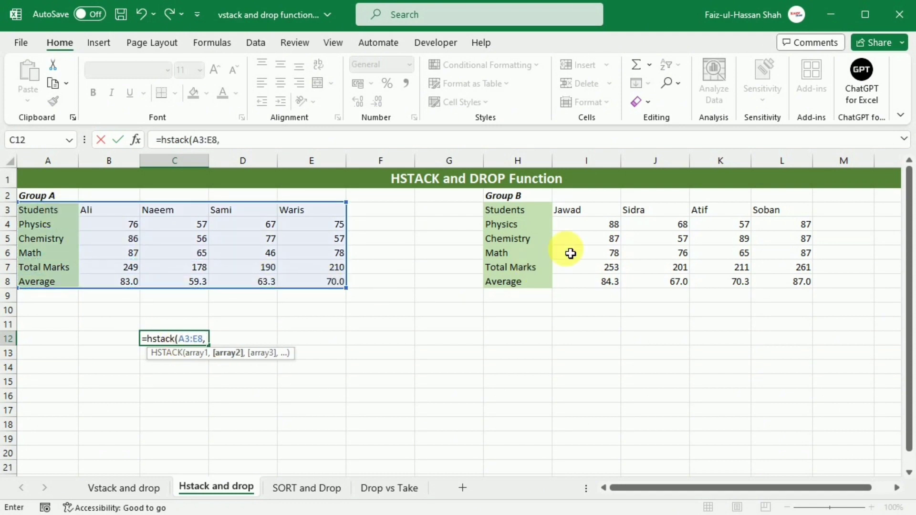
left_click_drag(566, 208, 762, 282)
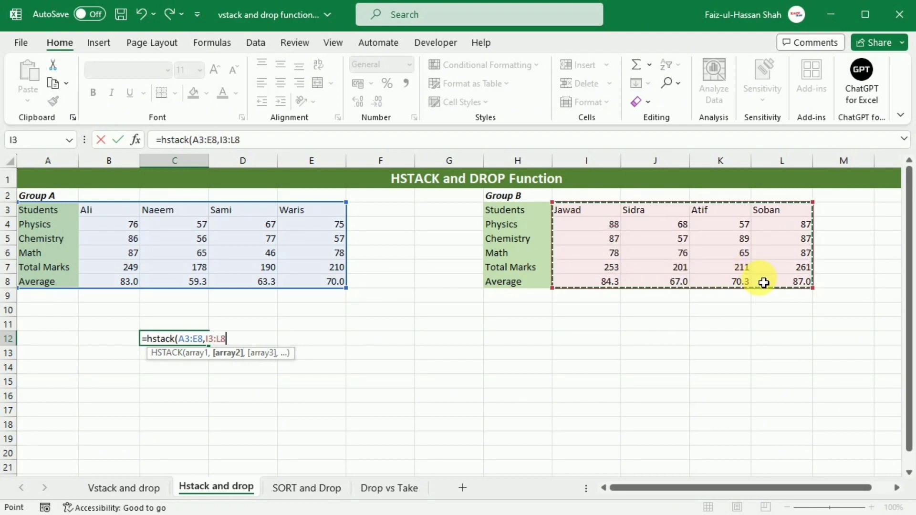
type(")")
key("ctrl+Return")
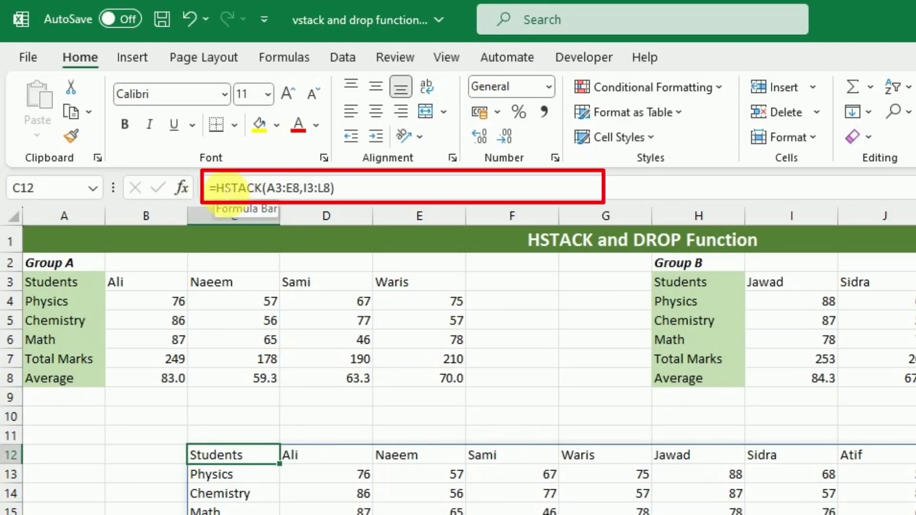
Step: Edit C12 to read =drop(HSTACK(A3:E8,I3:L8),-2) to drop the last two rows
left_click(215, 188)
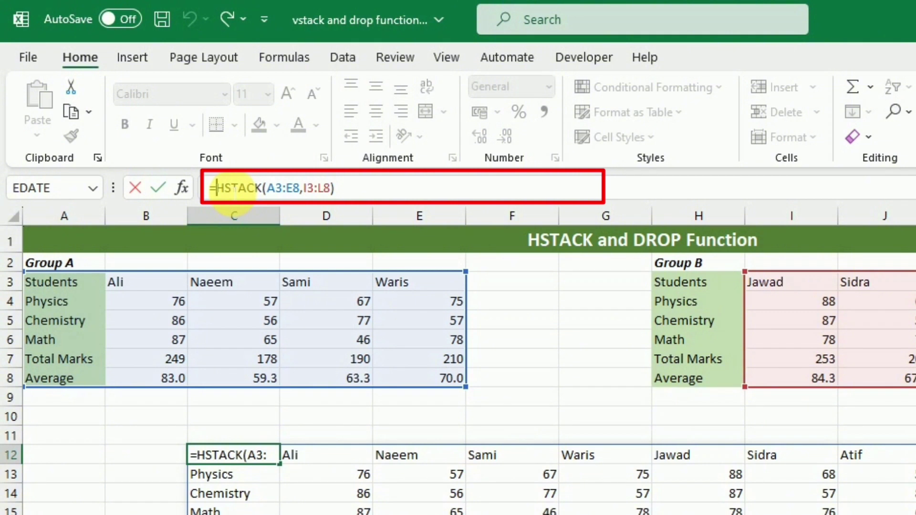
type("drop")
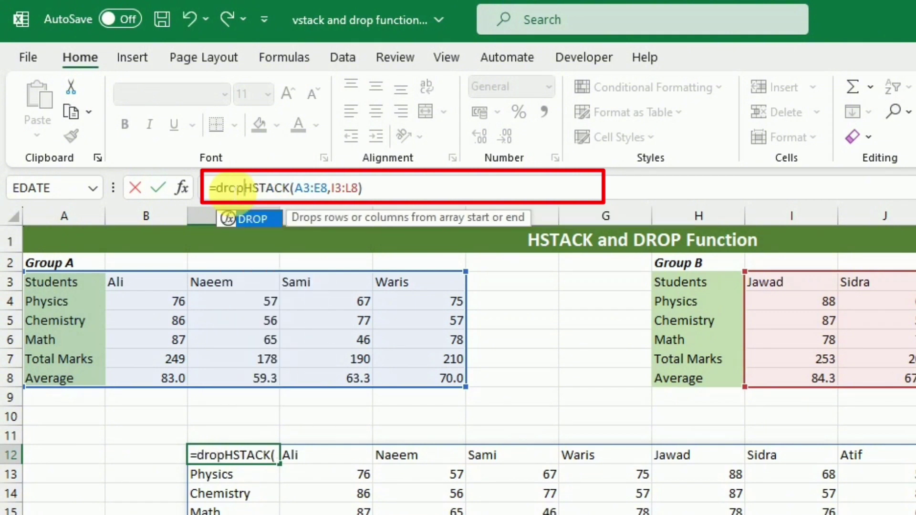
type("(")
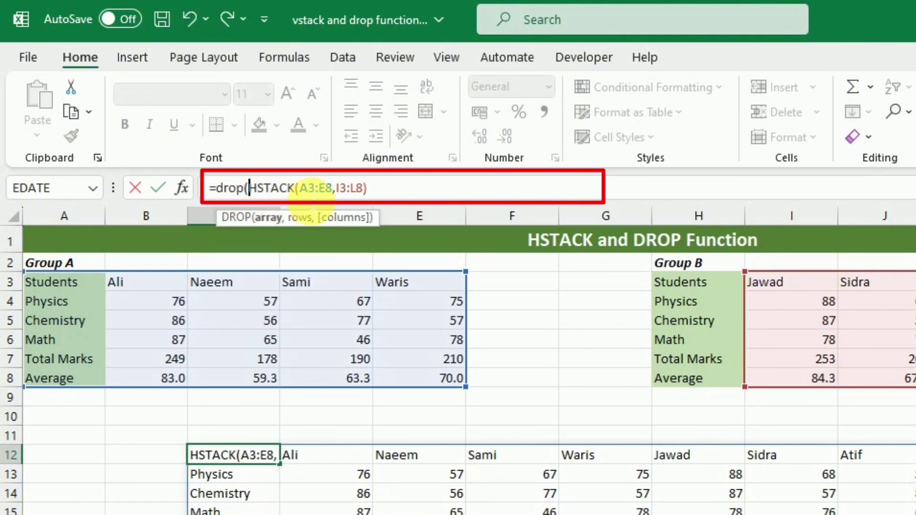
left_click(381, 193)
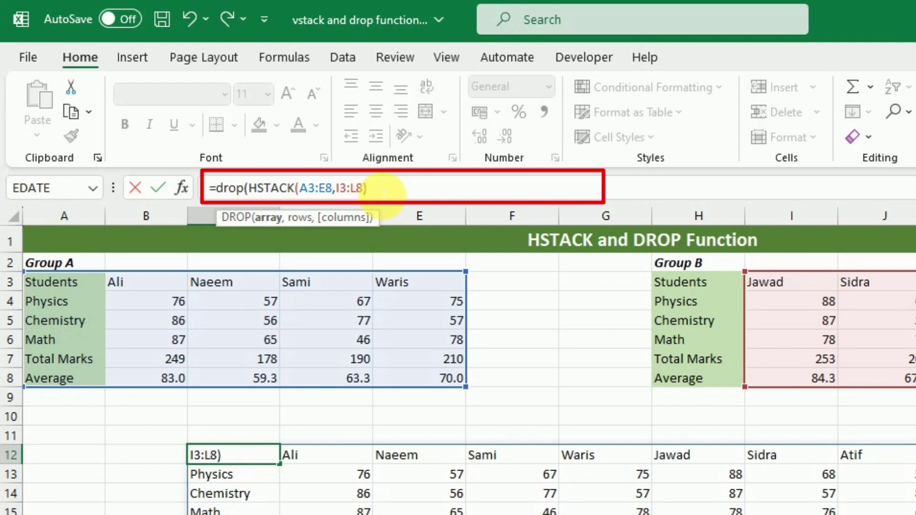
type(",")
type("-2")
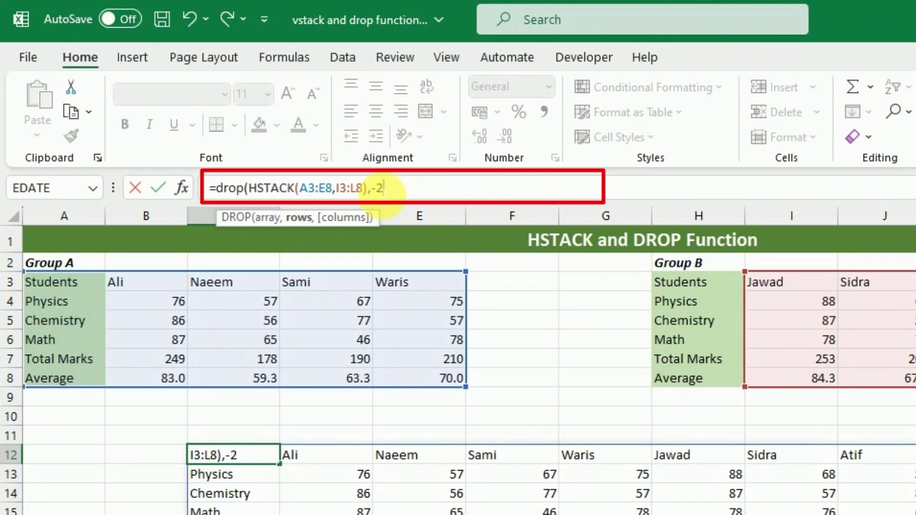
type(")")
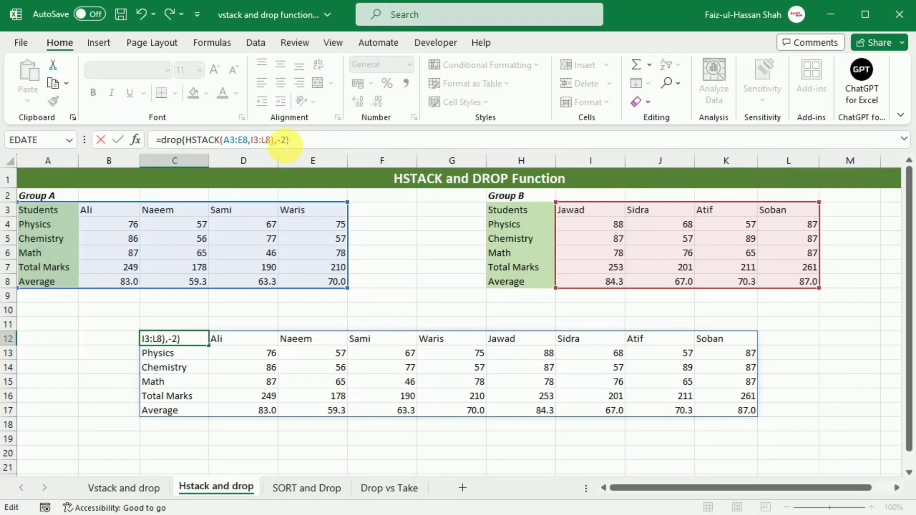
Step: Commit the DROP formula, leaving only the Physics, Chemistry and Math rows
key("Return")
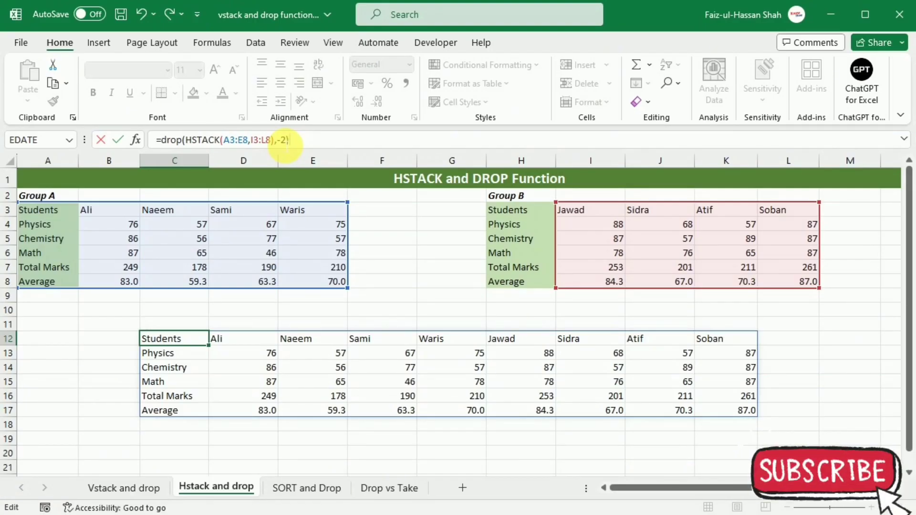